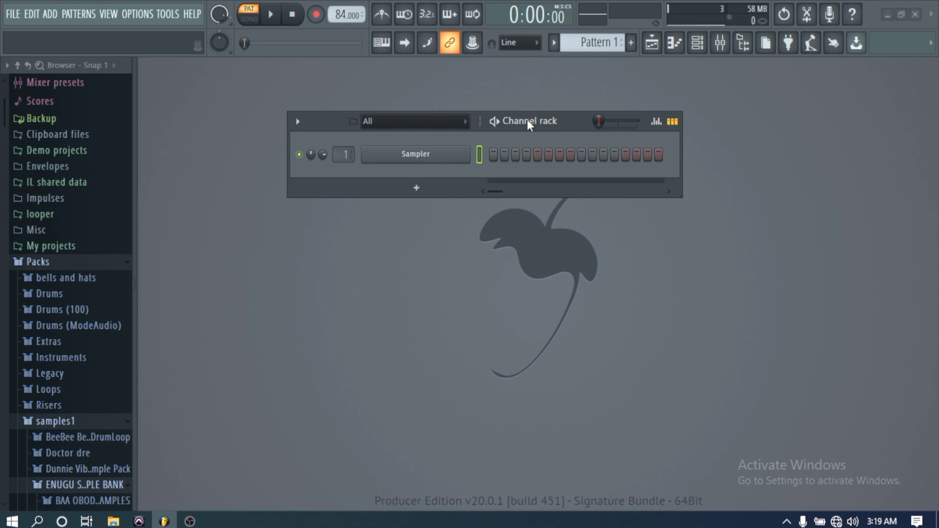
Turn off the channel rack's Detached option and briefly show the piano roll for the Sampler channel
{"action": "left_click_drag", "start_coordinate": [526, 119], "coordinate": [541, 115]}
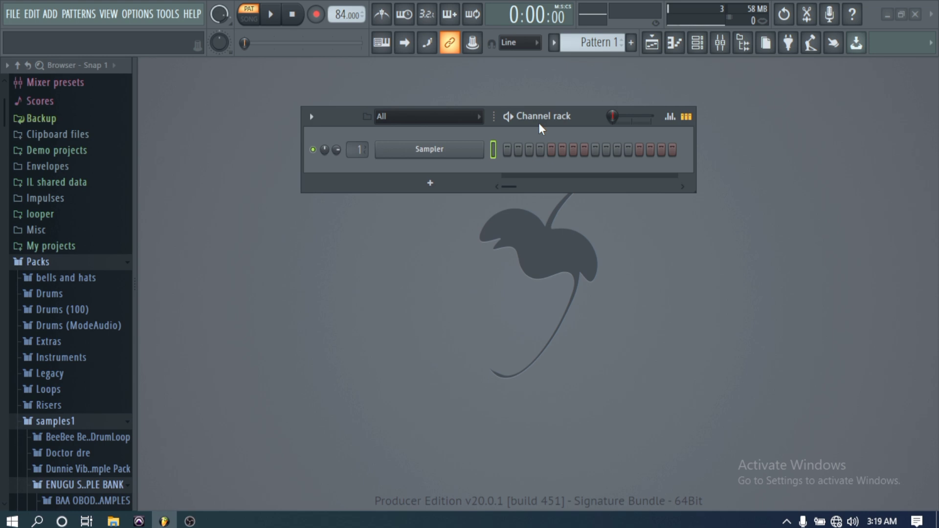
{"action": "left_click", "coordinate": [311, 116]}
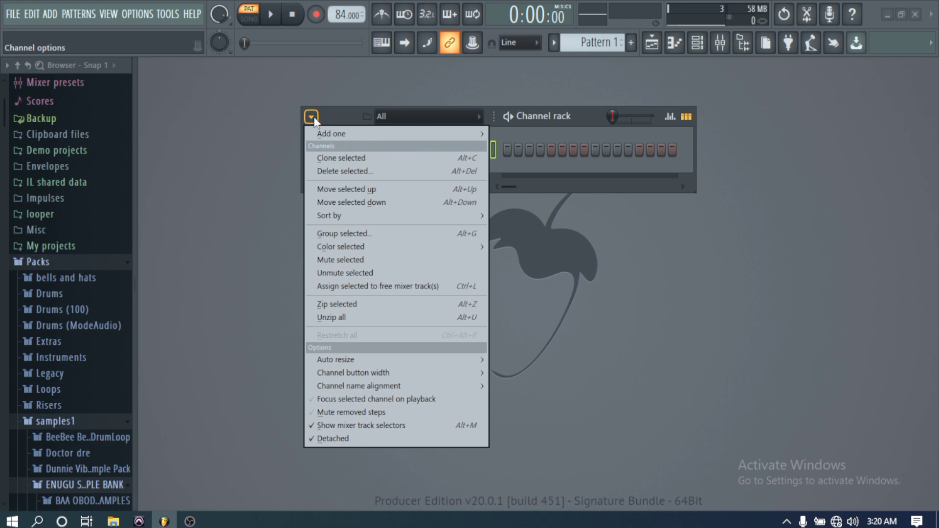
{"action": "left_click", "coordinate": [360, 438]}
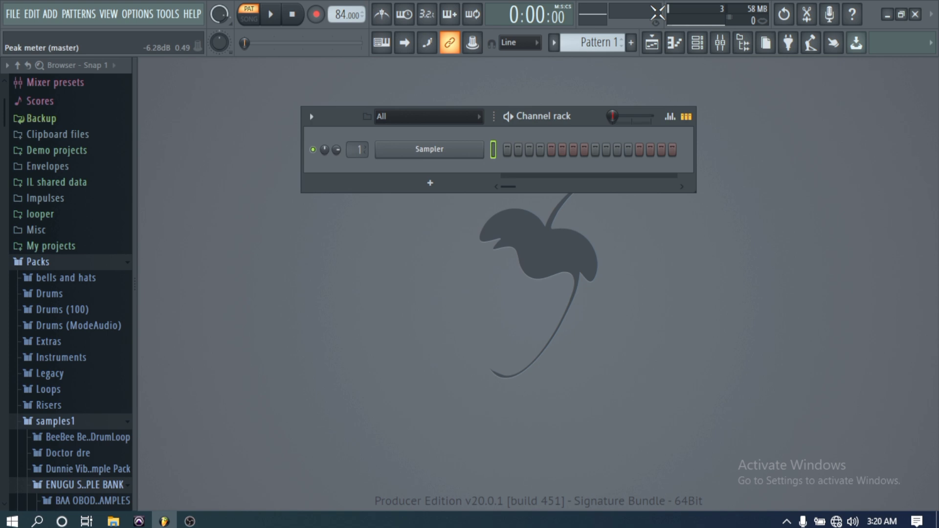
{"action": "left_click", "coordinate": [677, 44]}
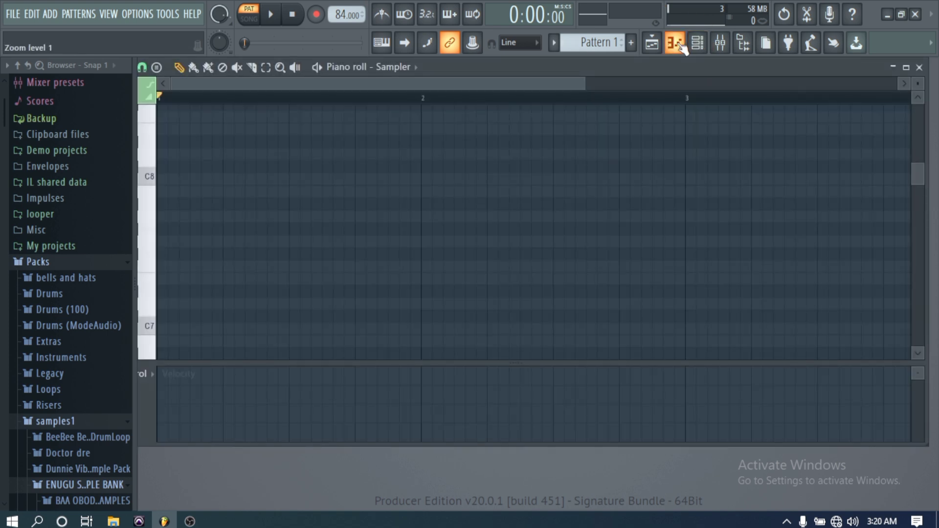
{"action": "left_click", "coordinate": [678, 44]}
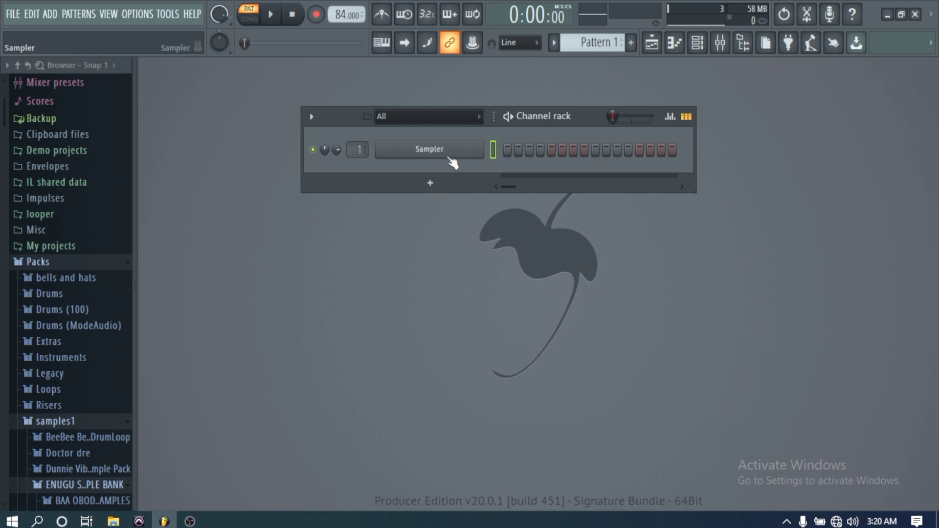
Delete the default Sampler channel from the channel rack
{"action": "right_click", "coordinate": [418, 152]}
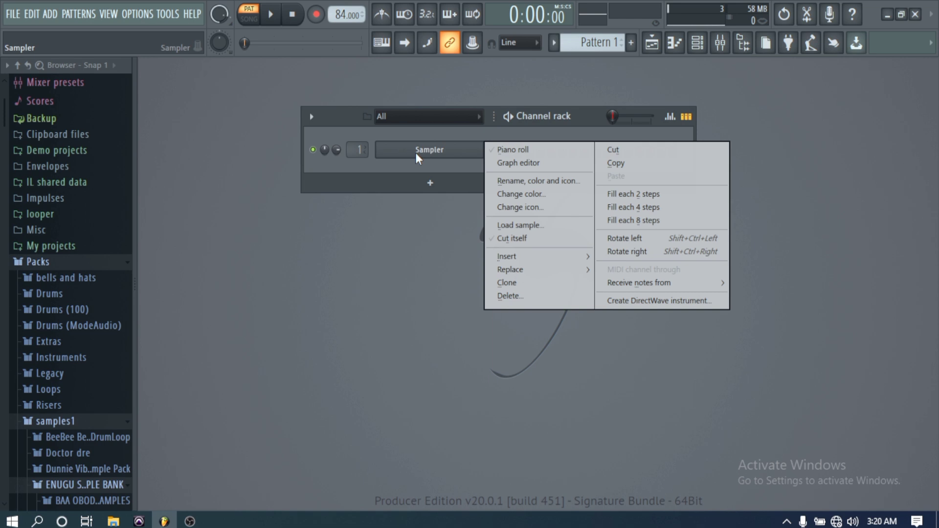
{"action": "left_click", "coordinate": [535, 295]}
{"action": "left_click", "coordinate": [539, 297]}
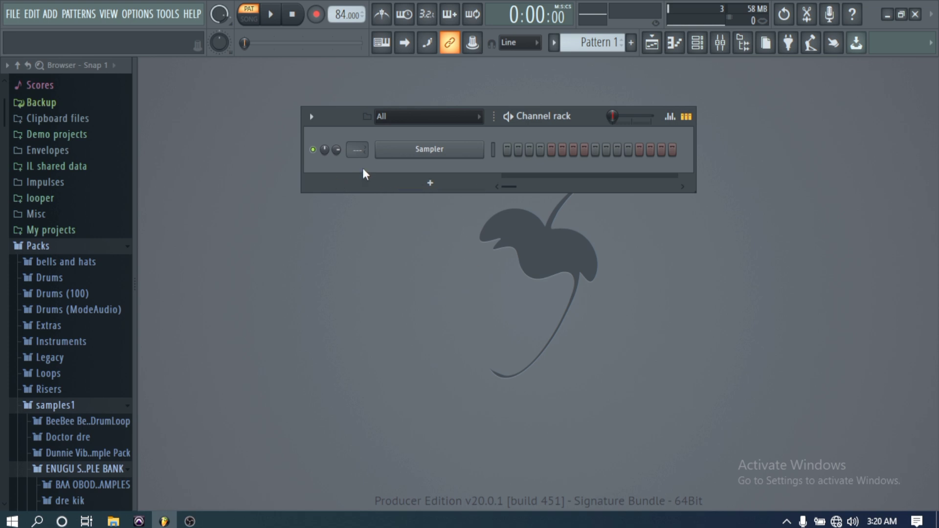
{"action": "left_click", "coordinate": [463, 116]}
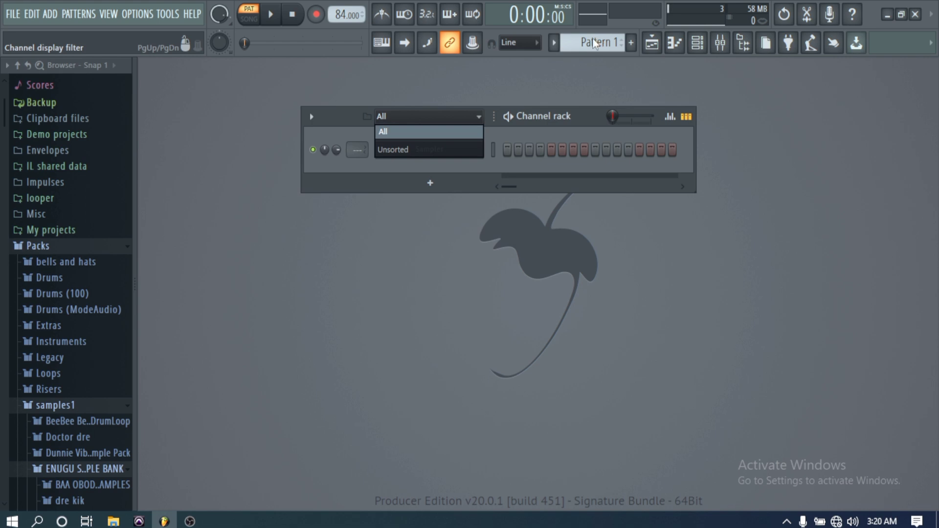
{"action": "left_click", "coordinate": [403, 116]}
{"action": "left_click", "coordinate": [403, 116]}
{"action": "left_click", "coordinate": [408, 117]}
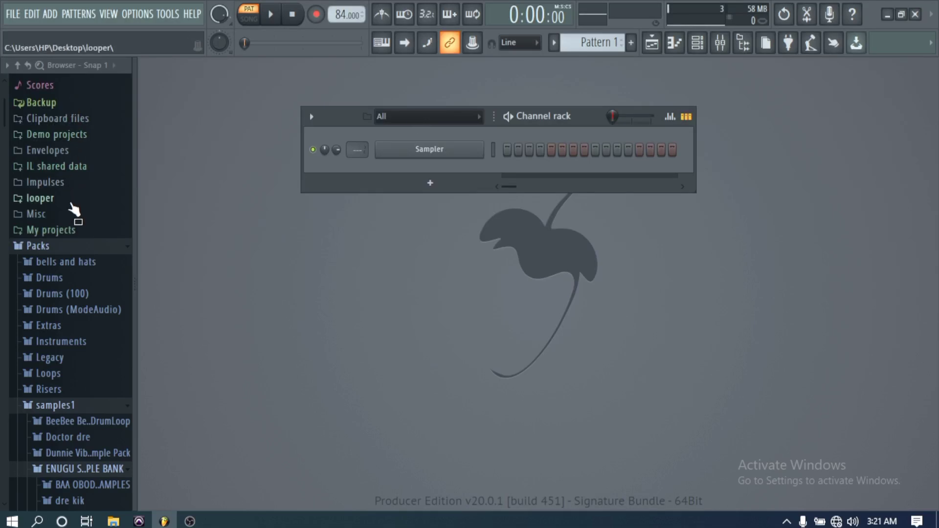
Audition the cabasa, cowbell808 and numbered Cowbell samples in the bells and hats pack
{"action": "scroll", "coordinate": [71, 205], "scroll_direction": "down", "scroll_amount": 3}
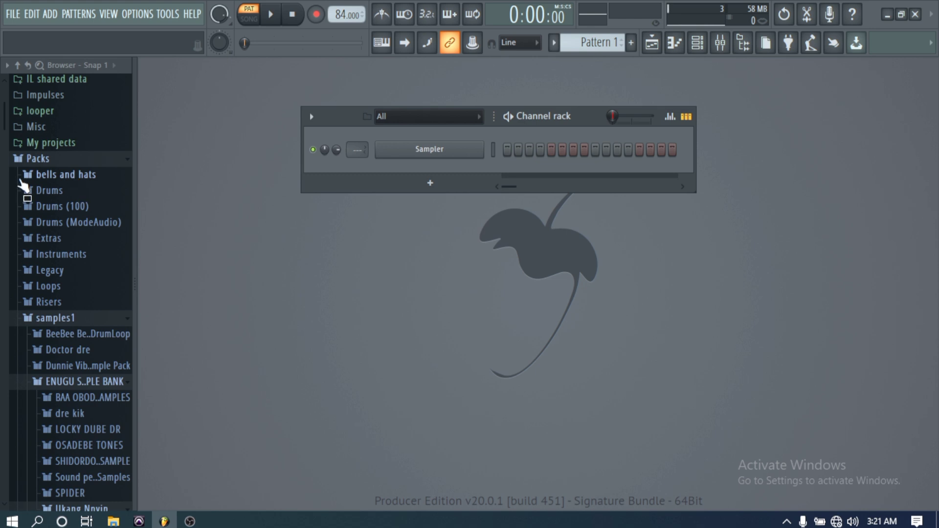
{"action": "left_click", "coordinate": [77, 176]}
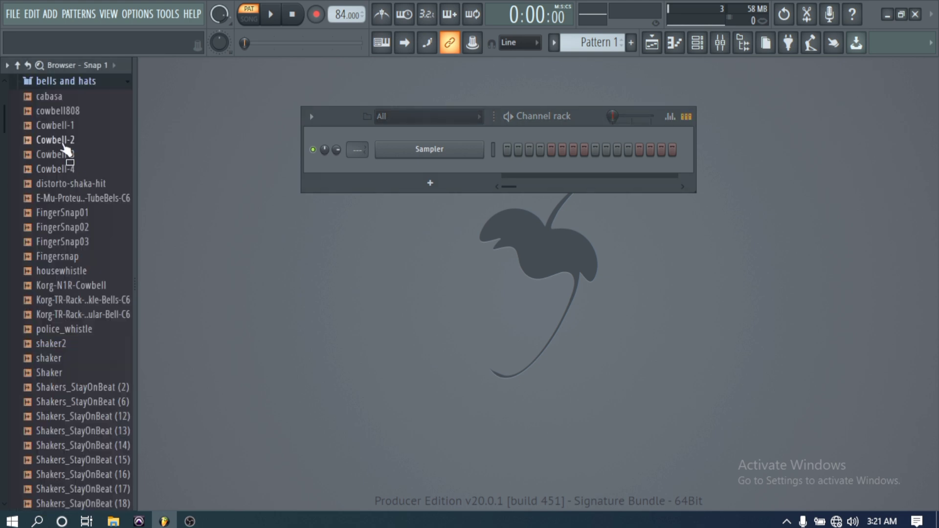
{"action": "left_click", "coordinate": [58, 97]}
{"action": "left_click", "coordinate": [58, 111]}
{"action": "left_click", "coordinate": [61, 126]}
{"action": "left_click", "coordinate": [67, 140]}
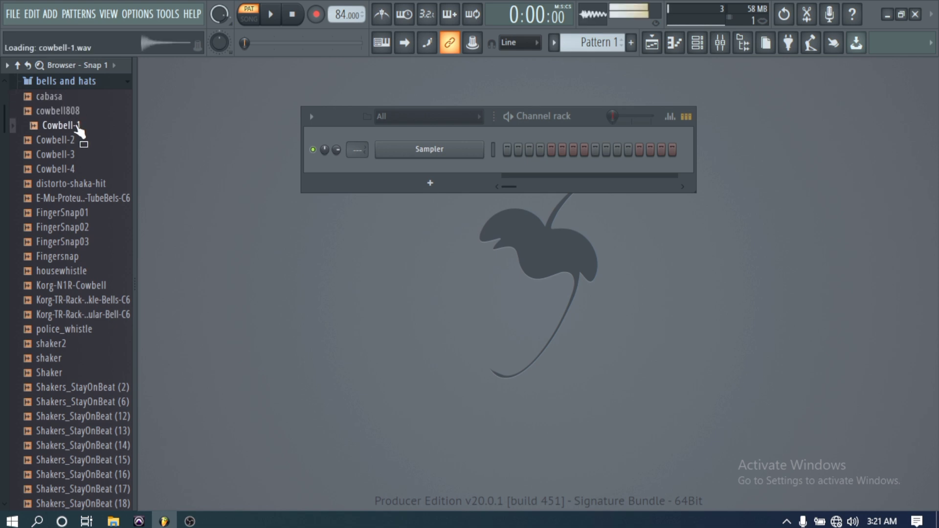
{"action": "left_click", "coordinate": [76, 154]}
{"action": "left_click", "coordinate": [86, 185]}
{"action": "left_click", "coordinate": [78, 169]}
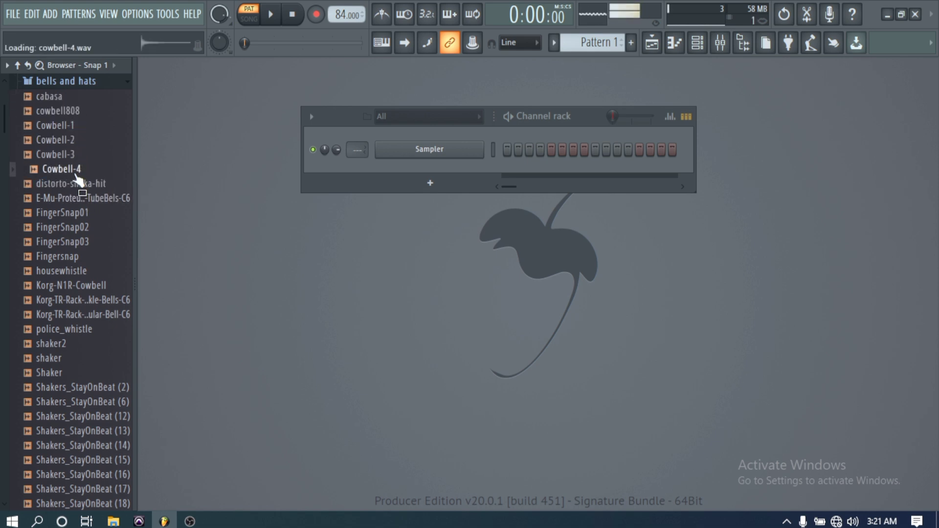
Compare the numbered Cowbell samples again and load Cowbell-1 onto the Sampler channel
{"action": "left_click", "coordinate": [73, 155]}
{"action": "left_click", "coordinate": [71, 141]}
{"action": "left_click", "coordinate": [67, 127]}
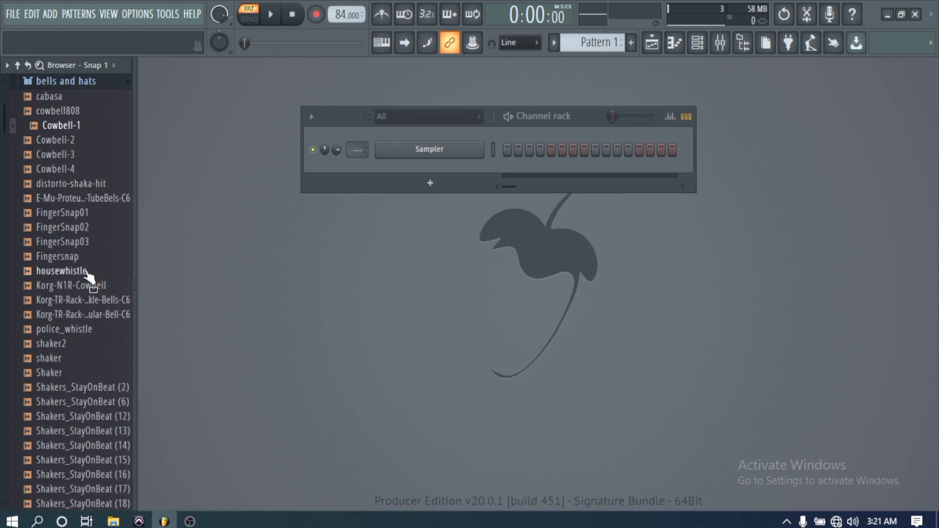
{"action": "left_click", "coordinate": [60, 127]}
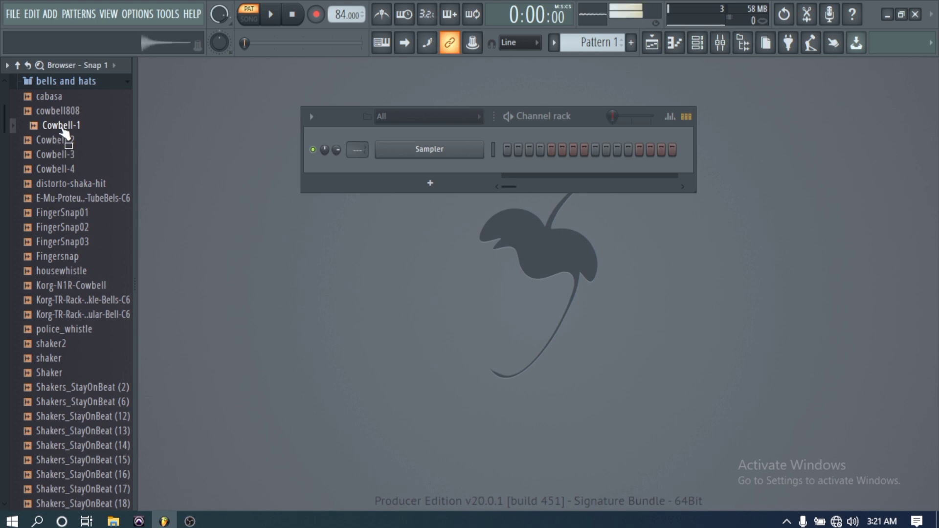
{"action": "left_click_drag", "start_coordinate": [61, 128], "coordinate": [395, 152]}
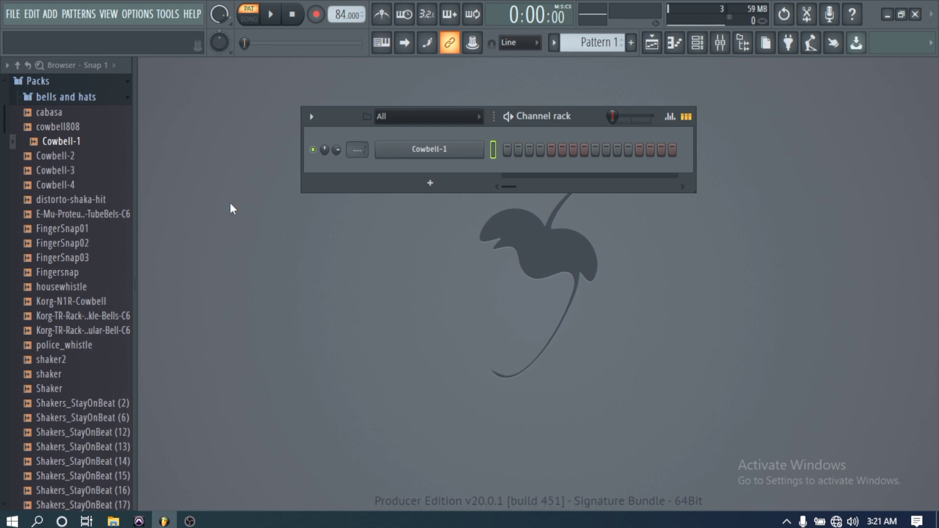
Add the 808 Kick sample from the Drums pack's Kicks folder as a new channel below Cowbell-1
{"action": "left_click", "coordinate": [67, 99]}
{"action": "left_click", "coordinate": [52, 114]}
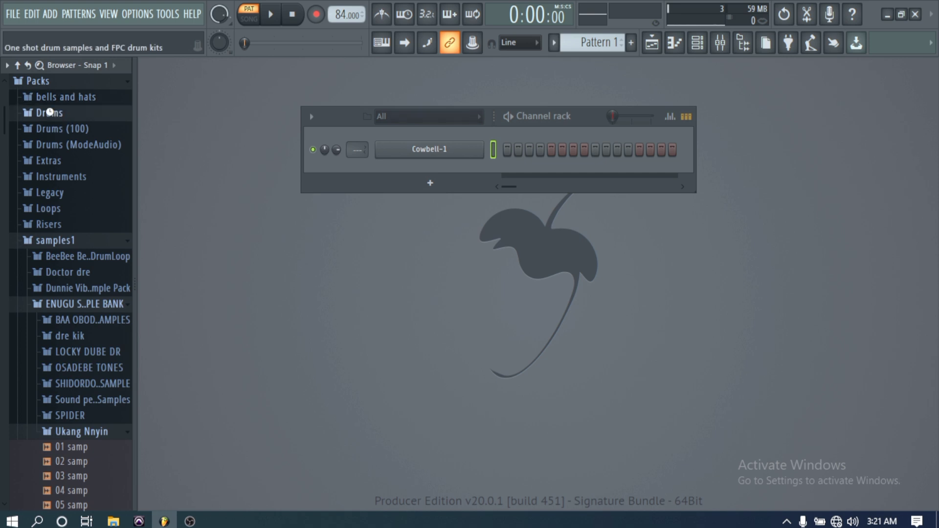
{"action": "left_click", "coordinate": [81, 160]}
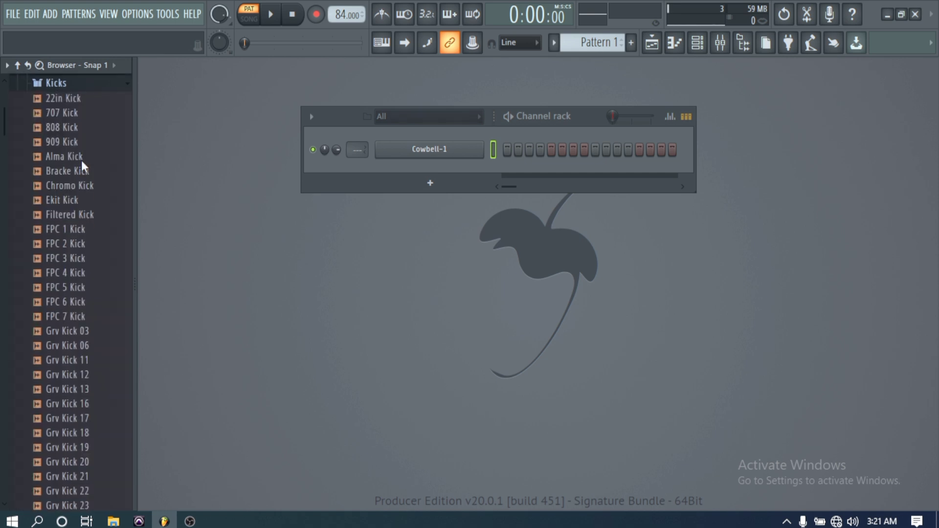
{"action": "left_click", "coordinate": [73, 126]}
{"action": "left_click_drag", "start_coordinate": [76, 131], "coordinate": [401, 169]}
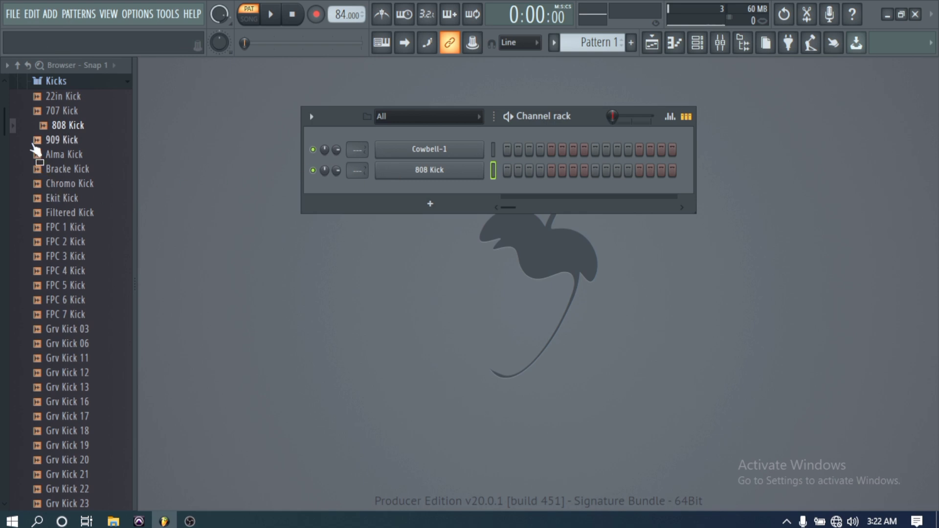
Audition samples in the Drums pack's Snares folder and add 808 Snare as a new channel below 808 Kick
{"action": "left_click", "coordinate": [56, 87]}
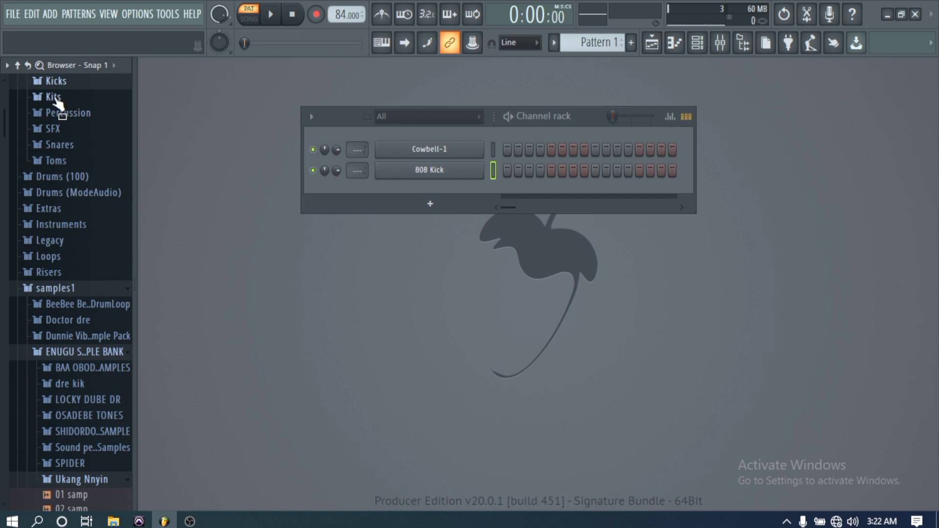
{"action": "left_click", "coordinate": [53, 97]}
{"action": "left_click", "coordinate": [54, 97]}
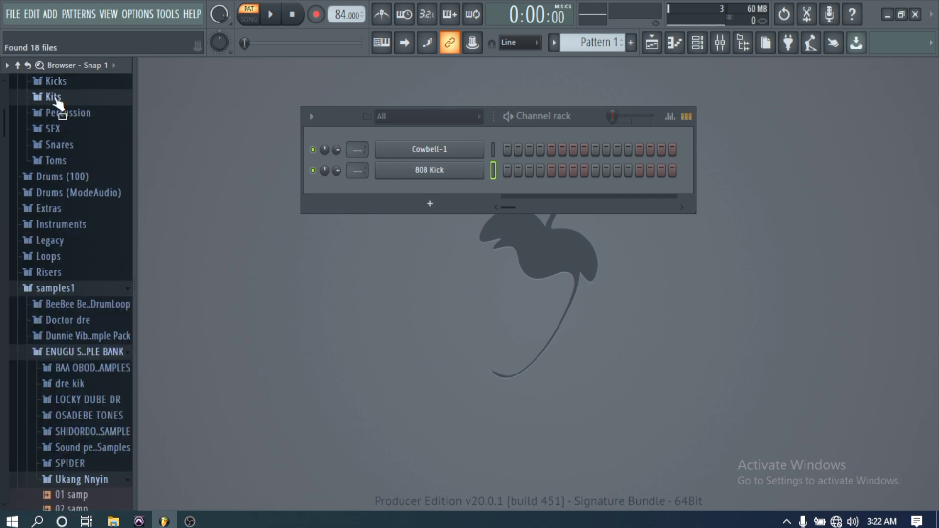
{"action": "left_click", "coordinate": [73, 143]}
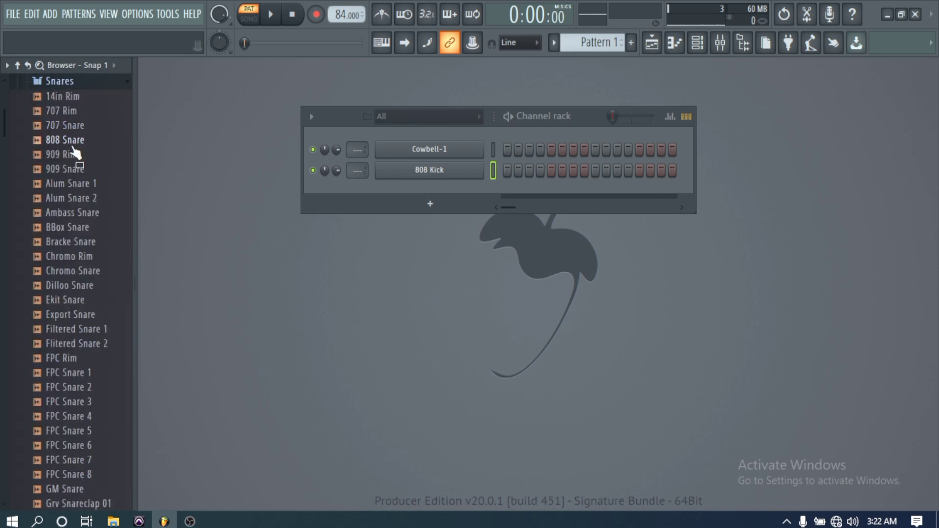
{"action": "left_click", "coordinate": [71, 141]}
{"action": "left_click", "coordinate": [69, 128]}
{"action": "left_click", "coordinate": [69, 137]}
{"action": "left_click", "coordinate": [70, 150]}
{"action": "key", "text": "Up"}
{"action": "left_click_drag", "start_coordinate": [72, 154], "coordinate": [394, 190]}
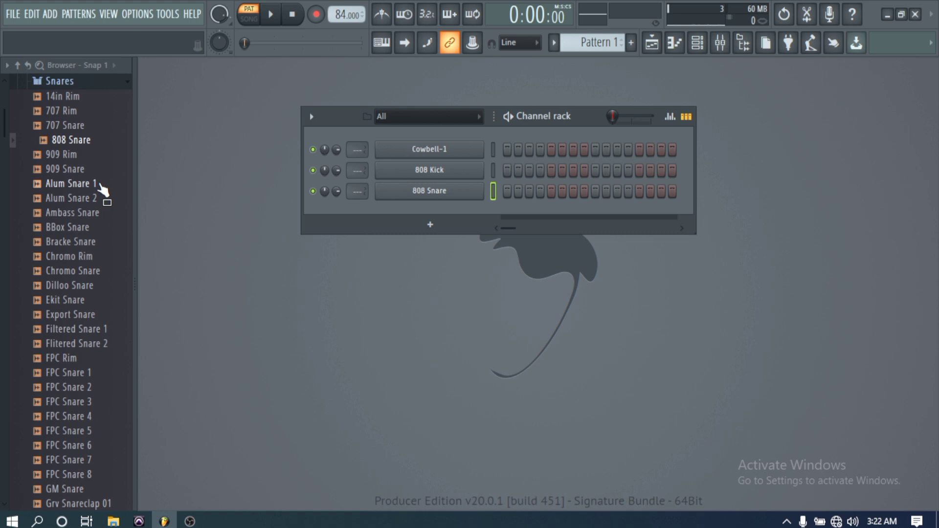
Show the playlist and place the channel rack over its middle tracks
{"action": "left_click_drag", "start_coordinate": [565, 116], "coordinate": [439, 120]}
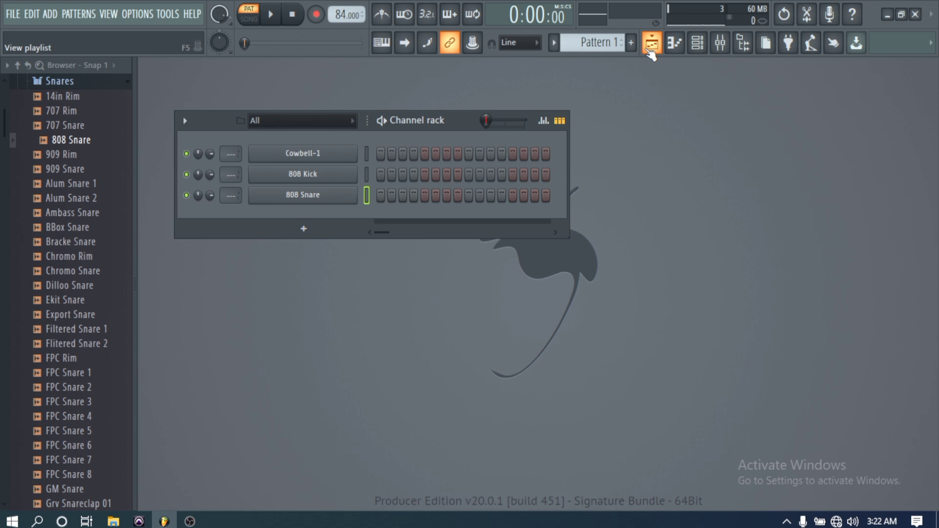
{"action": "left_click", "coordinate": [650, 44]}
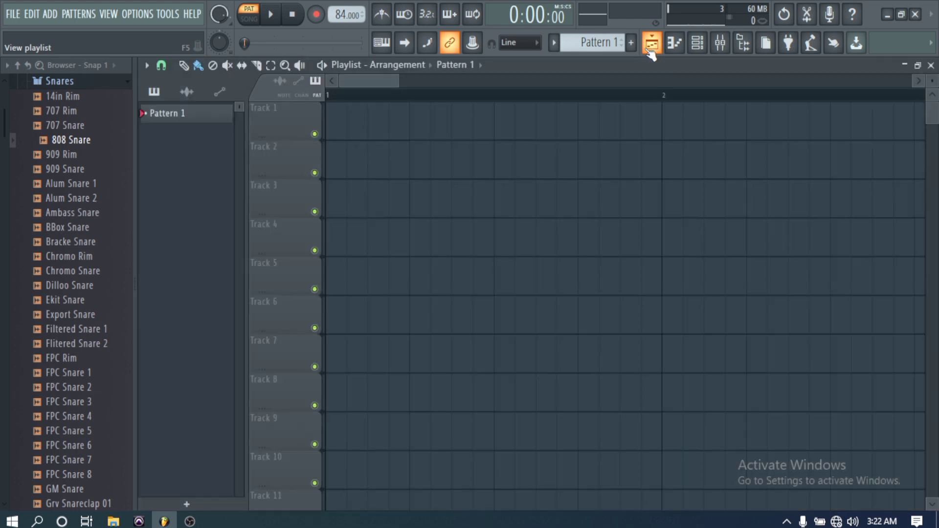
{"action": "left_click", "coordinate": [698, 44]}
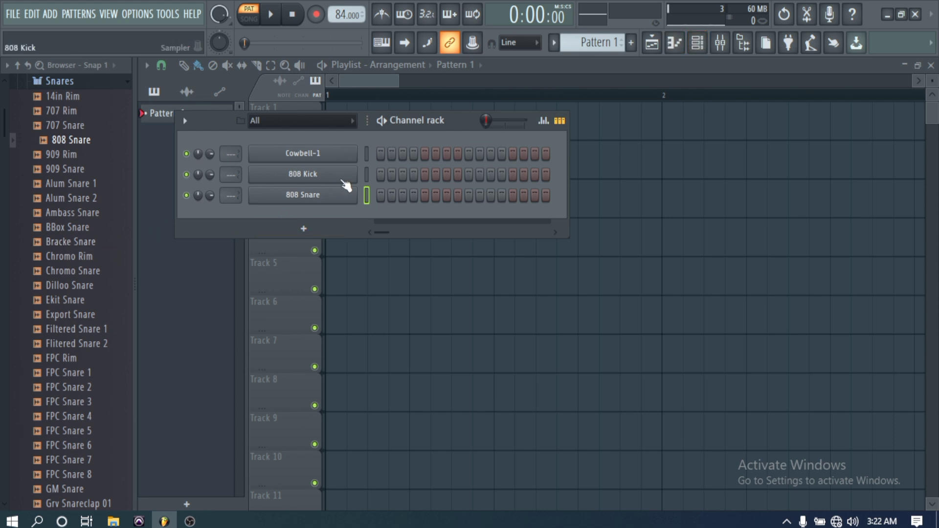
{"action": "left_click_drag", "start_coordinate": [408, 120], "coordinate": [428, 209]}
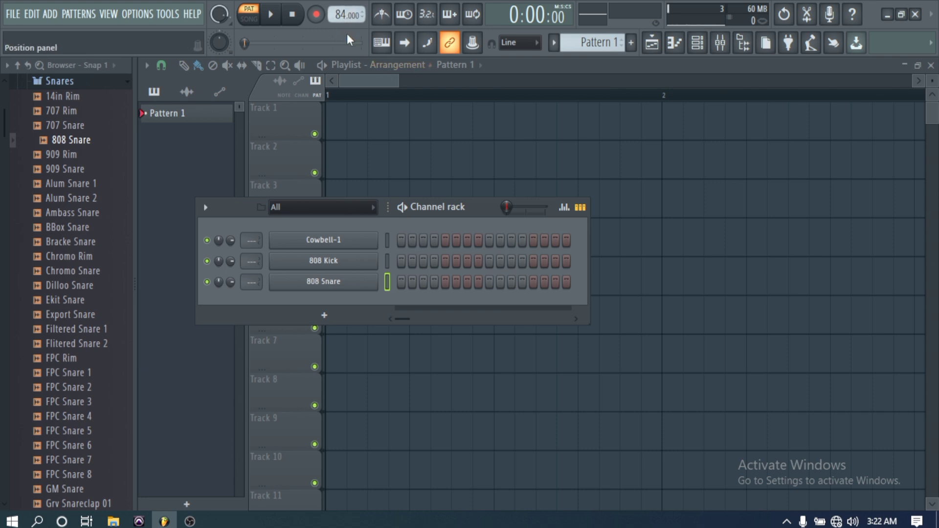
Set the project tempo to 120 and play Pattern 1 with the metronome on
{"action": "scroll", "coordinate": [345, 17], "scroll_direction": "up", "scroll_amount": 1}
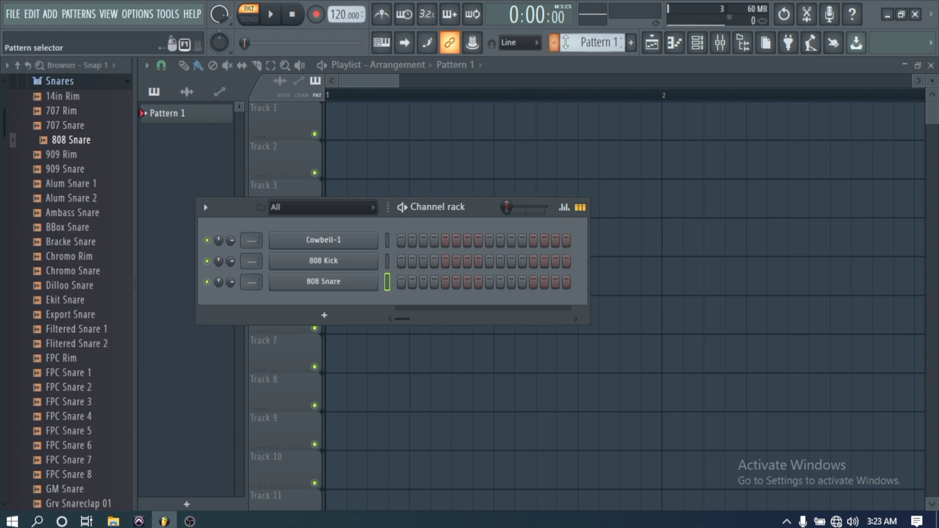
{"action": "left_click", "coordinate": [381, 14]}
{"action": "left_click", "coordinate": [271, 15]}
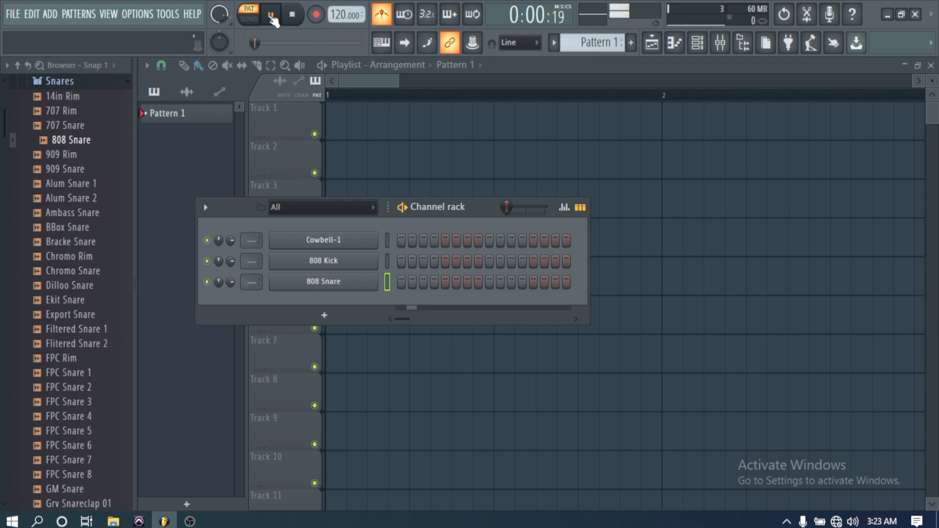
Program 808 Kick on step 1 and both 808 Snare and Cowbell-1 on step 9 of Pattern 1
{"action": "left_click", "coordinate": [400, 261]}
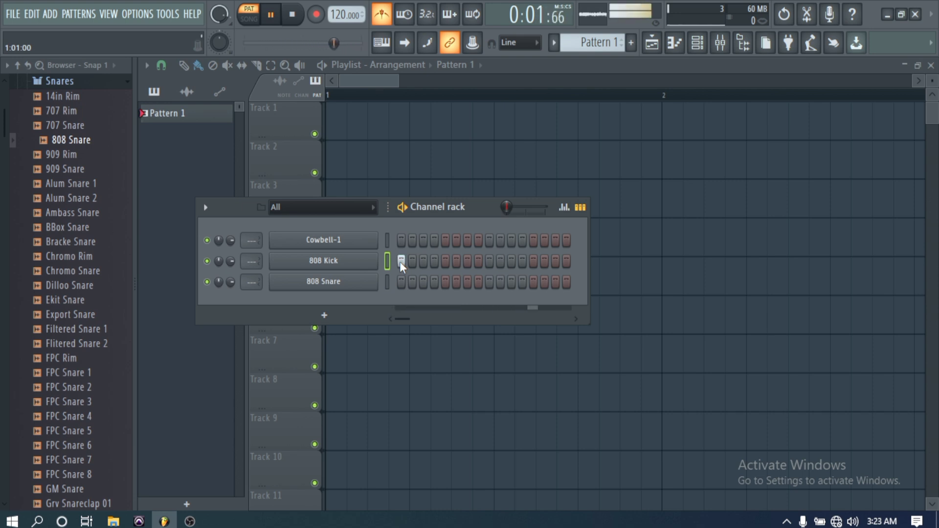
{"action": "left_click", "coordinate": [498, 283]}
{"action": "left_click", "coordinate": [500, 282]}
{"action": "left_click", "coordinate": [489, 282]}
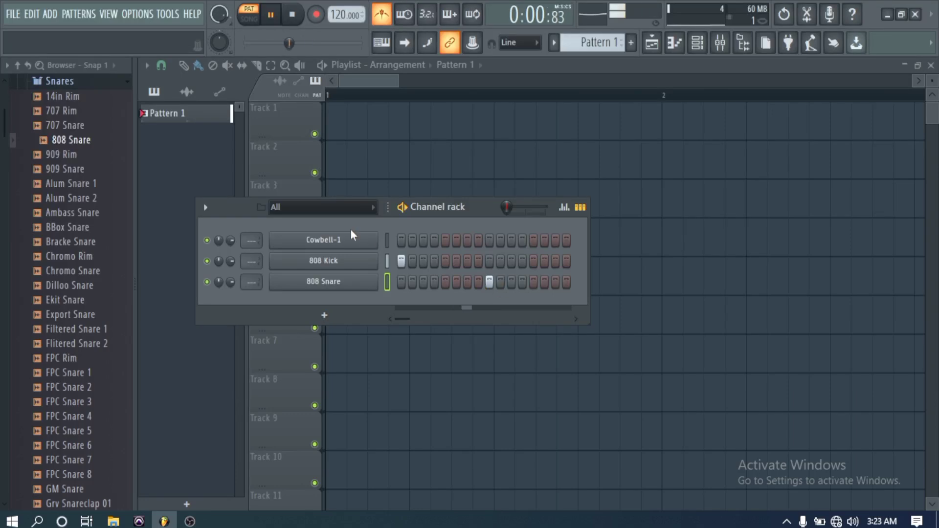
{"action": "left_click", "coordinate": [487, 241]}
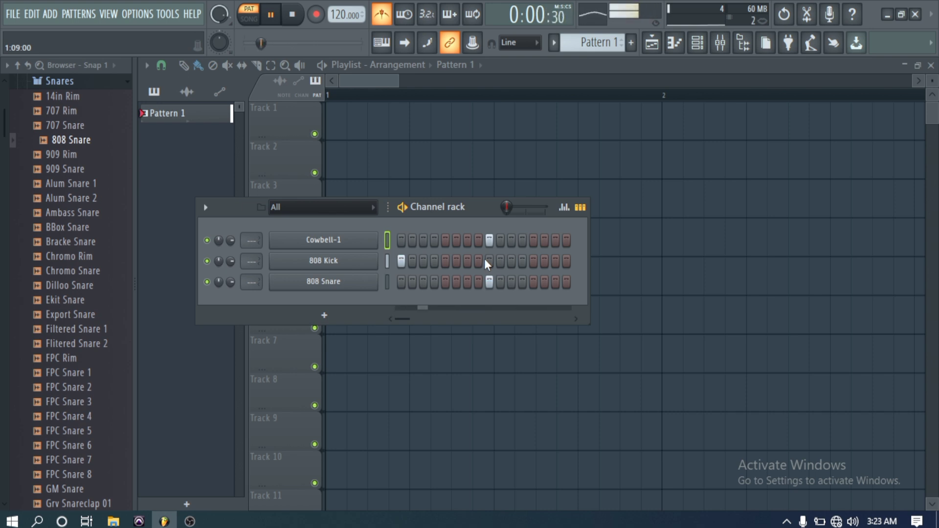
{"action": "left_click", "coordinate": [567, 260]}
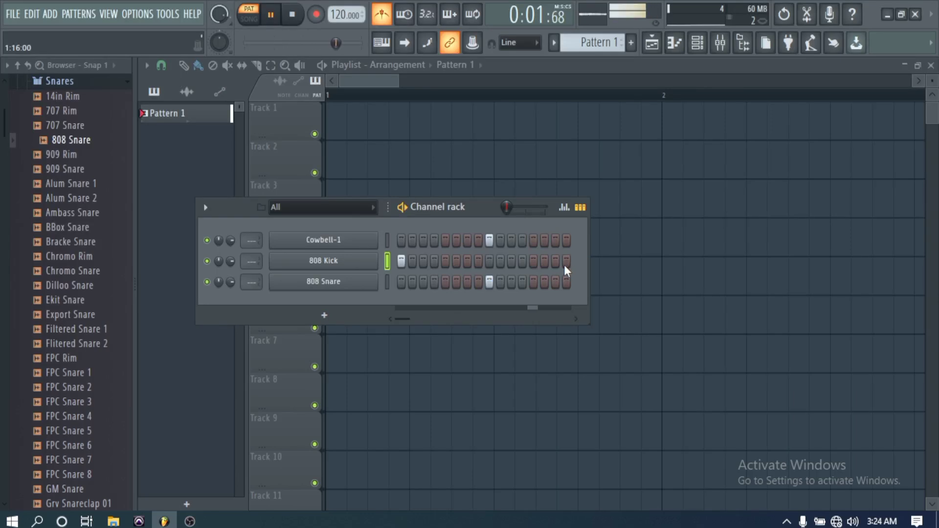
{"action": "left_click", "coordinate": [395, 260]}
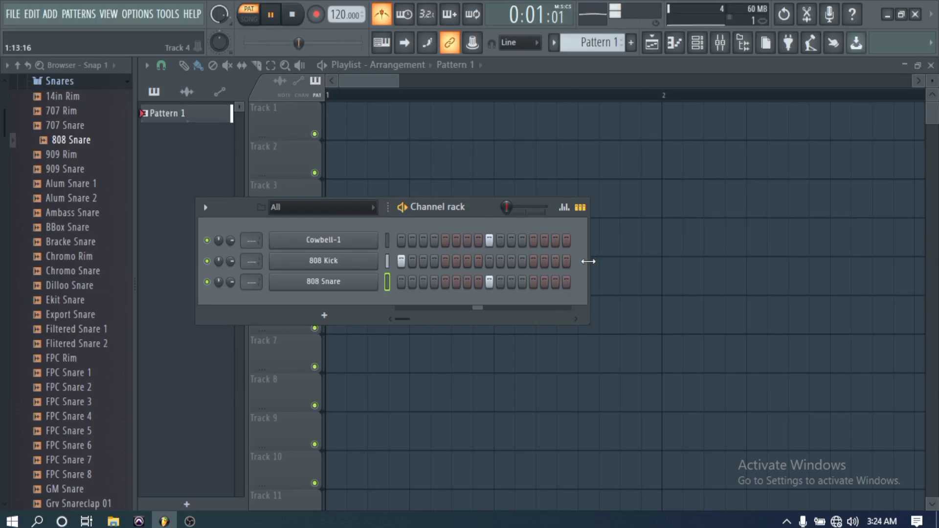
Widen the channel rack to show more steps and add 808 Kick hits on steps 13 and 20
{"action": "left_click_drag", "start_coordinate": [589, 254], "coordinate": [808, 261]}
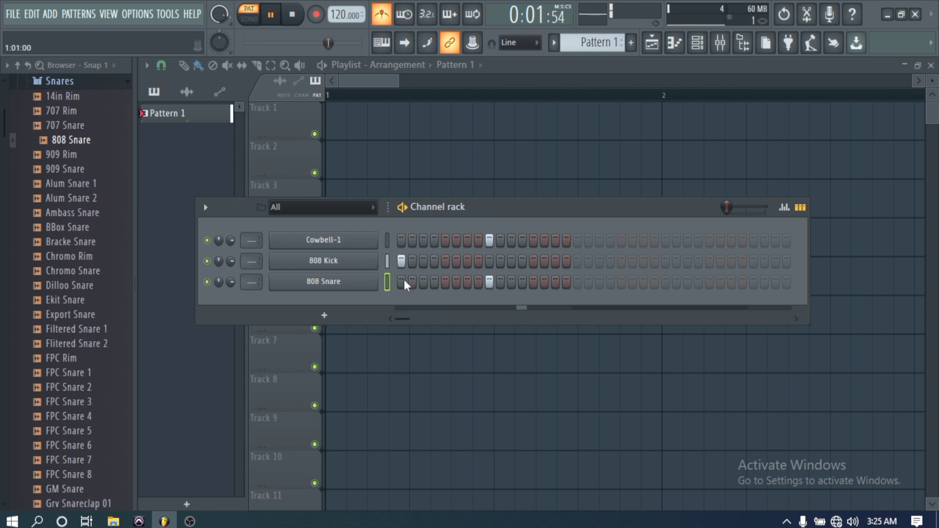
{"action": "left_click", "coordinate": [532, 264]}
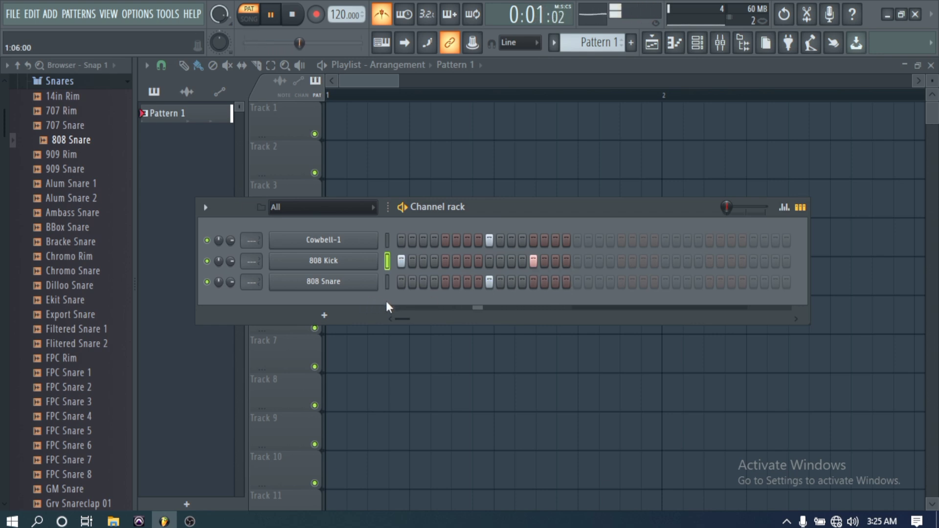
{"action": "left_click", "coordinate": [634, 263]}
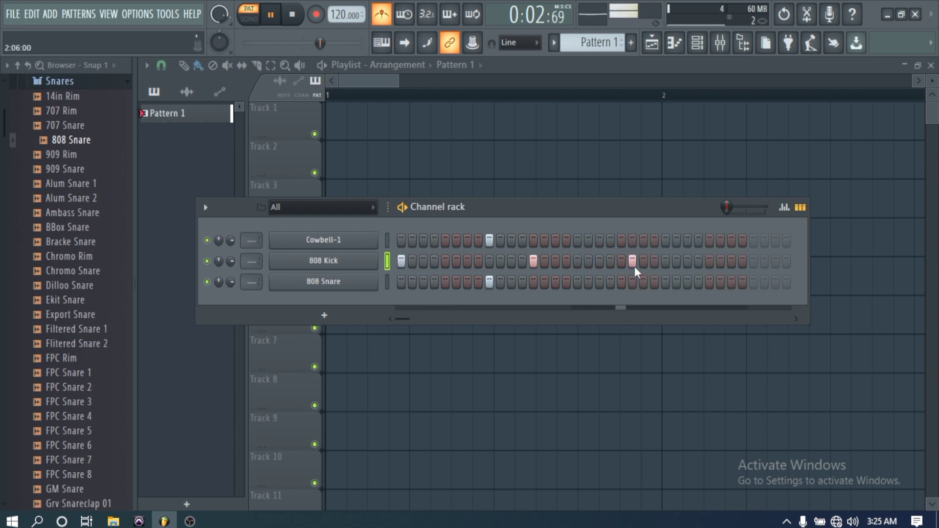
{"action": "left_click", "coordinate": [612, 263]}
{"action": "left_click", "coordinate": [632, 264]}
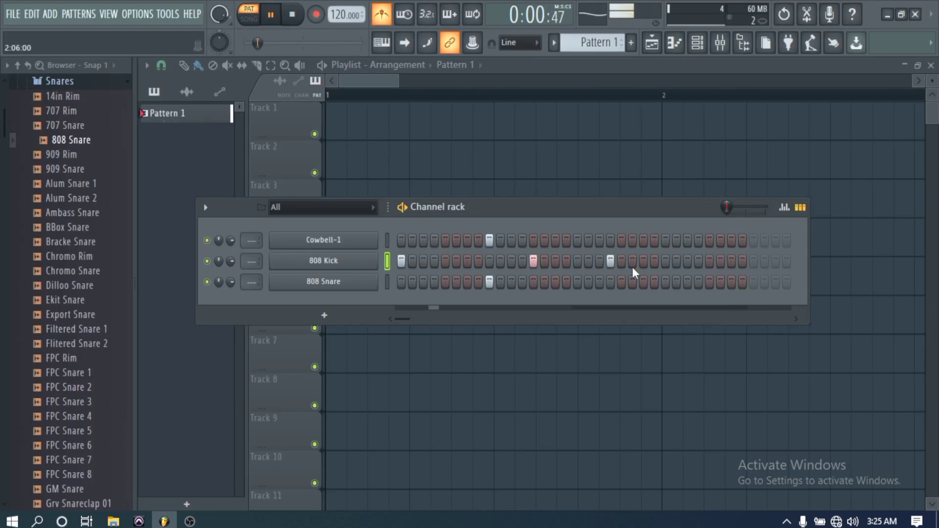